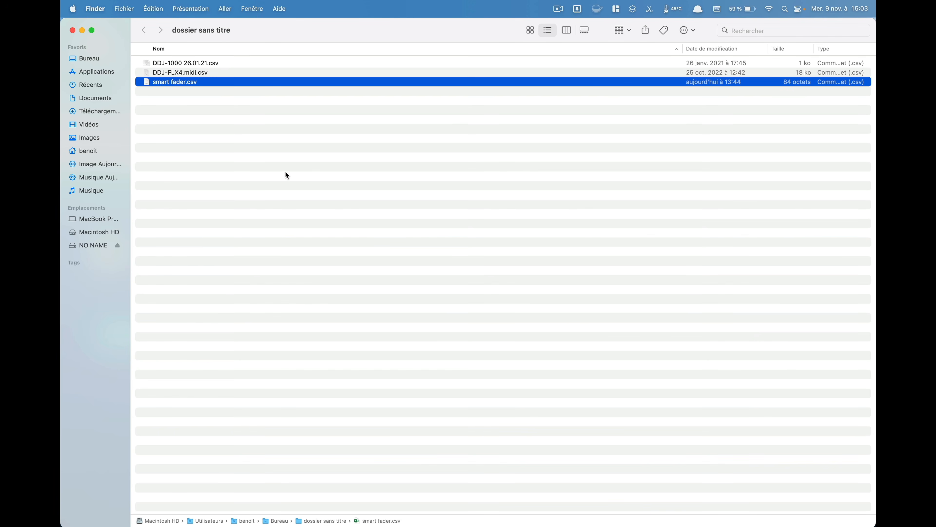
Step: Open DDJ-FLX4.midi.csv in Excel and look through its MIDI mapping for the Mixer section
click(179, 93)
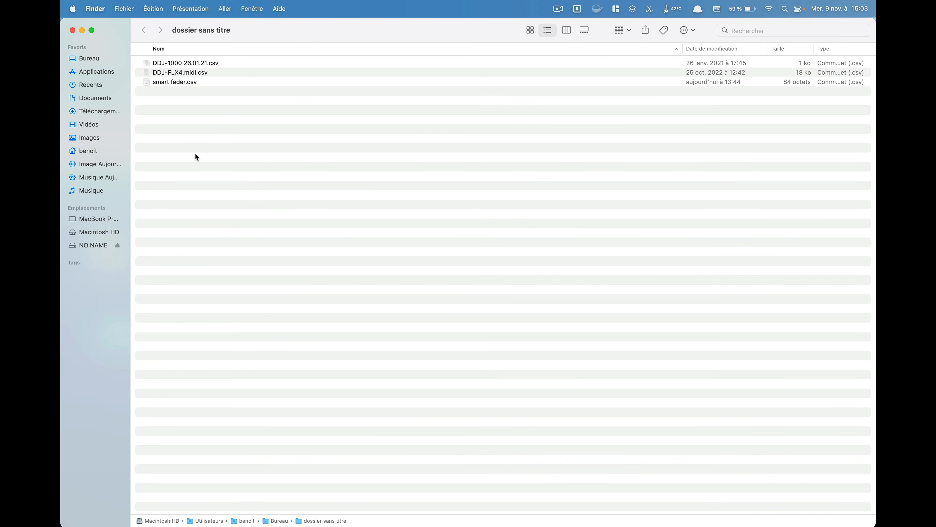
click(177, 76)
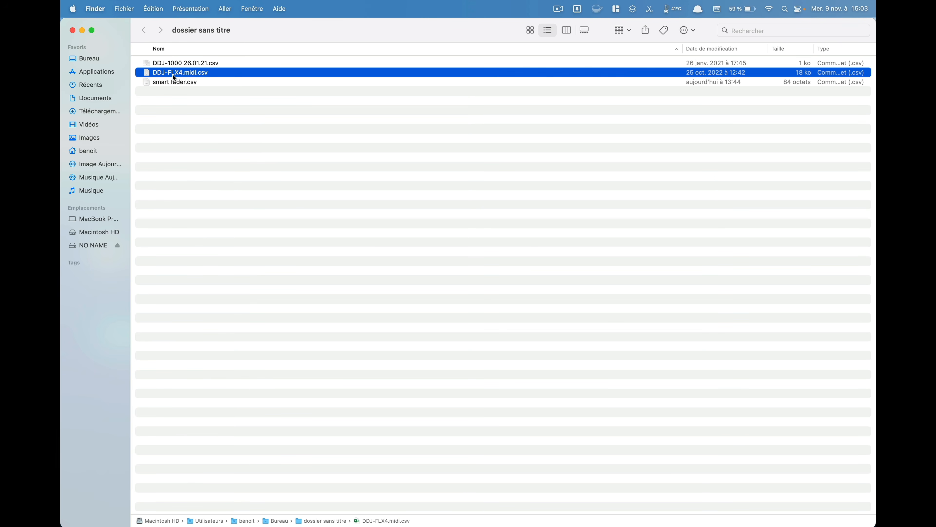
double_click(174, 78)
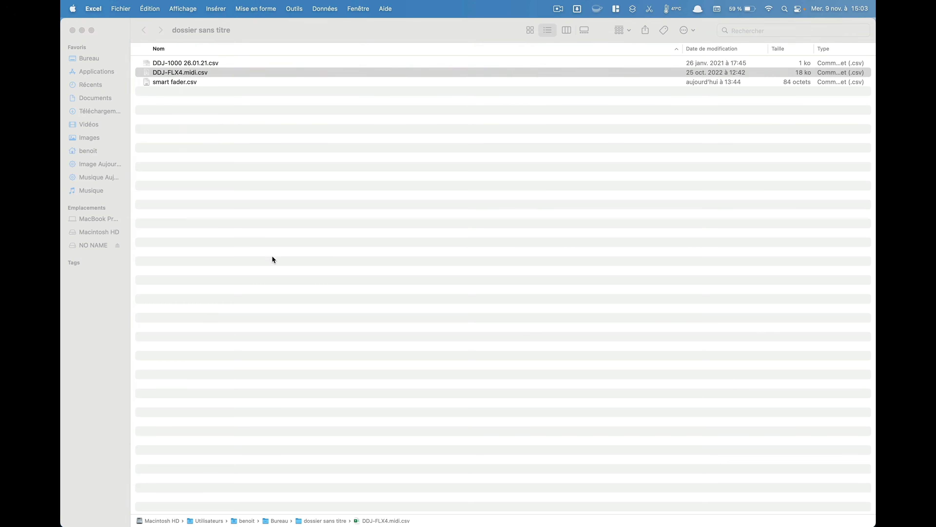
scroll(267, 283, down, 20)
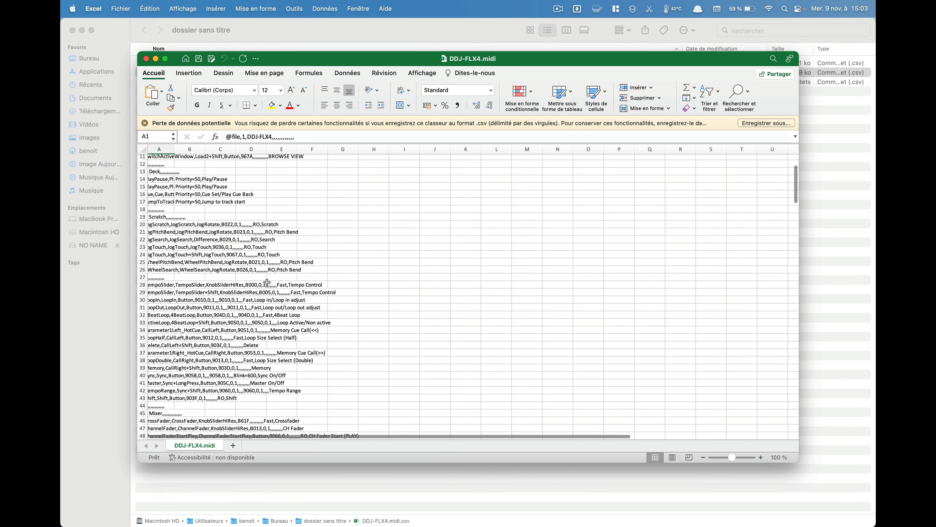
scroll(268, 283, down, 8)
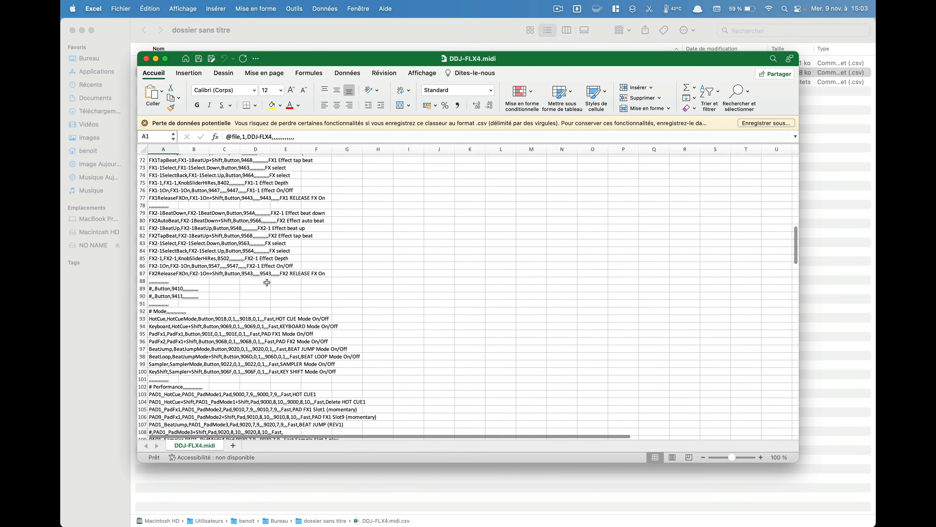
scroll(190, 276, down, 12)
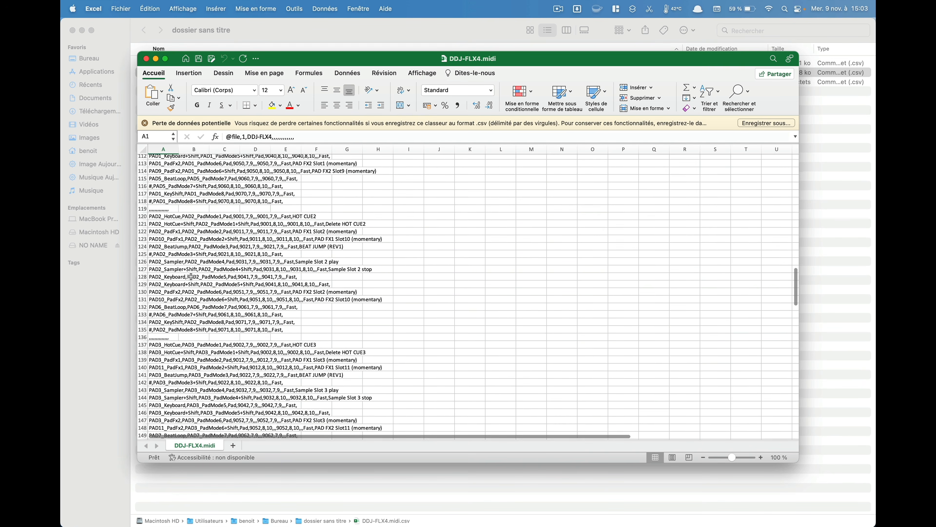
scroll(191, 276, up, 20)
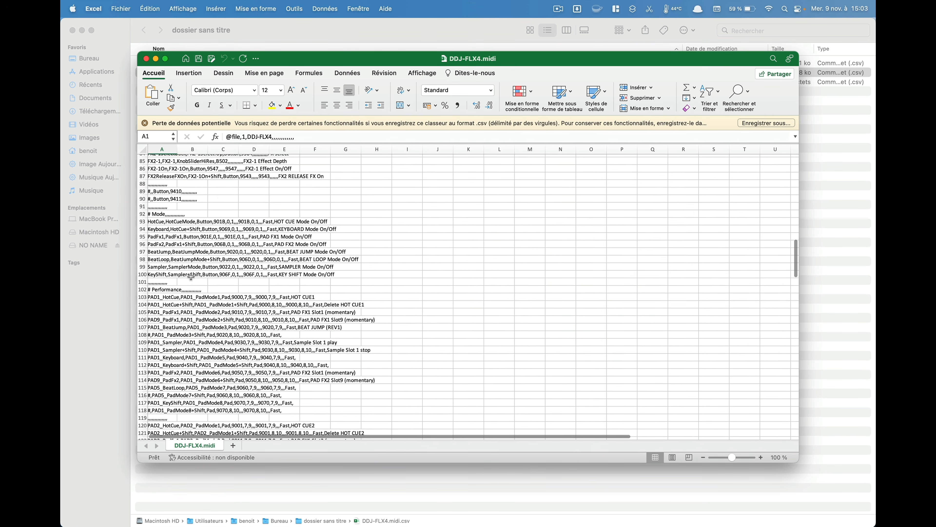
scroll(191, 277, up, 6)
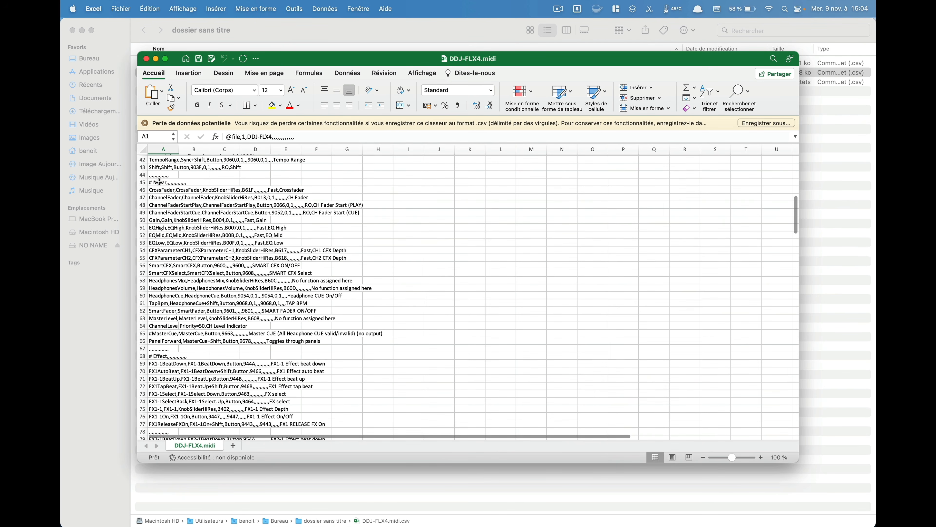
Step: Examine the MIDI code in the SmartFader mapping of the Mixer section, and close the file without saving
click(159, 311)
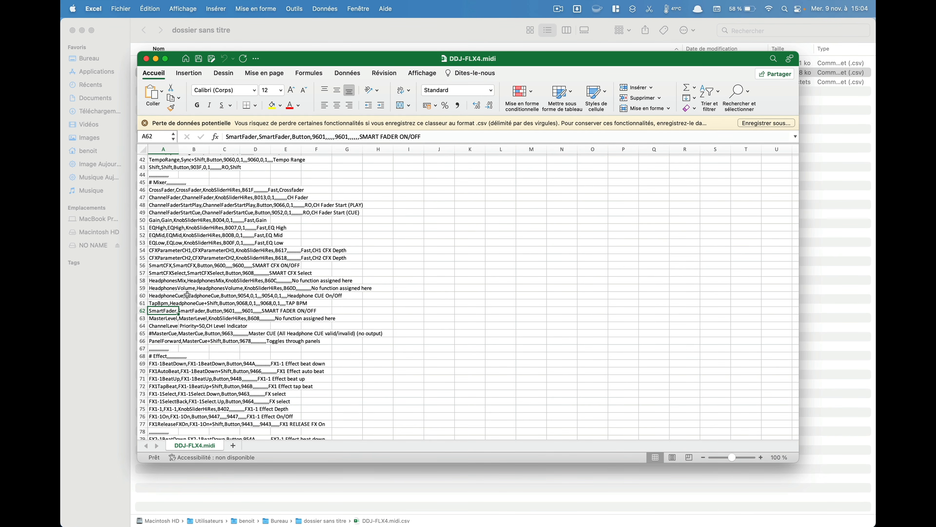
click(314, 137)
double_click(315, 137)
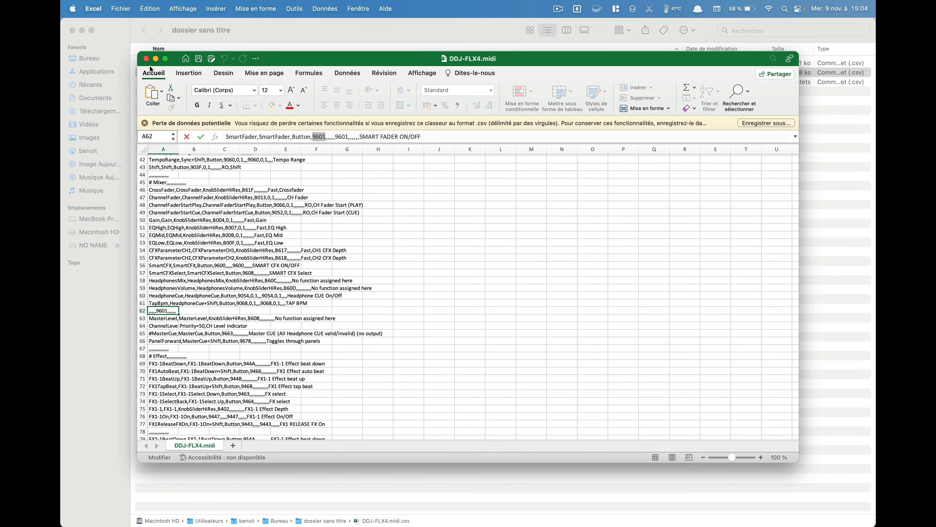
click(146, 59)
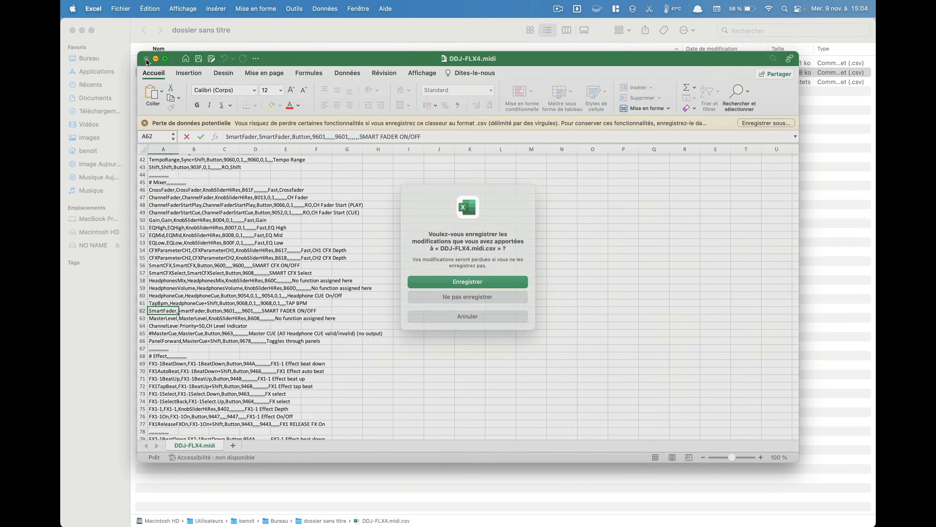
click(471, 299)
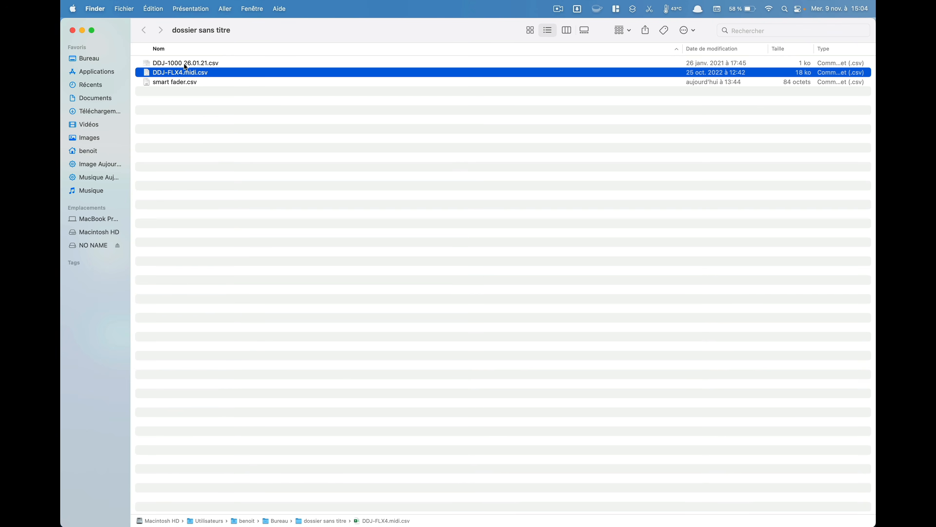
Step: Open smart fader.csv, examine the MIDI code in its SmartFader line, and close the file without saving
double_click(171, 82)
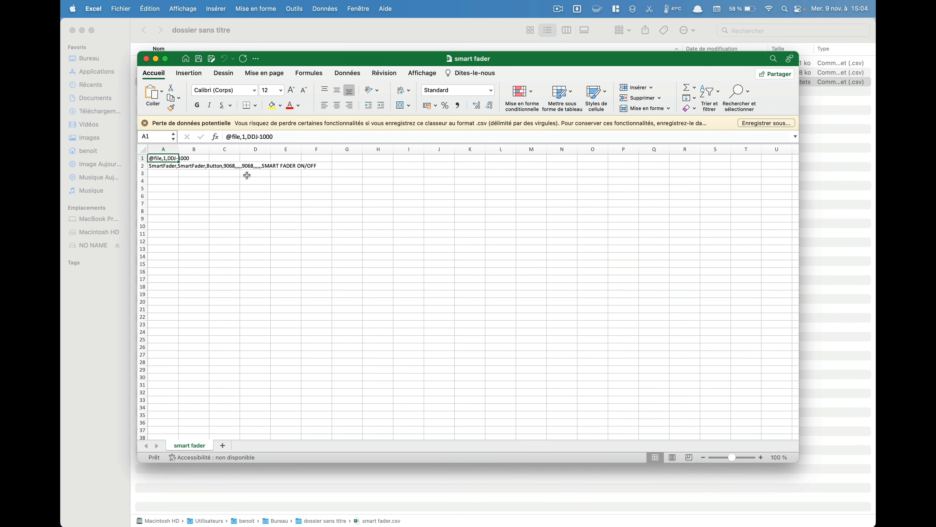
click(230, 166)
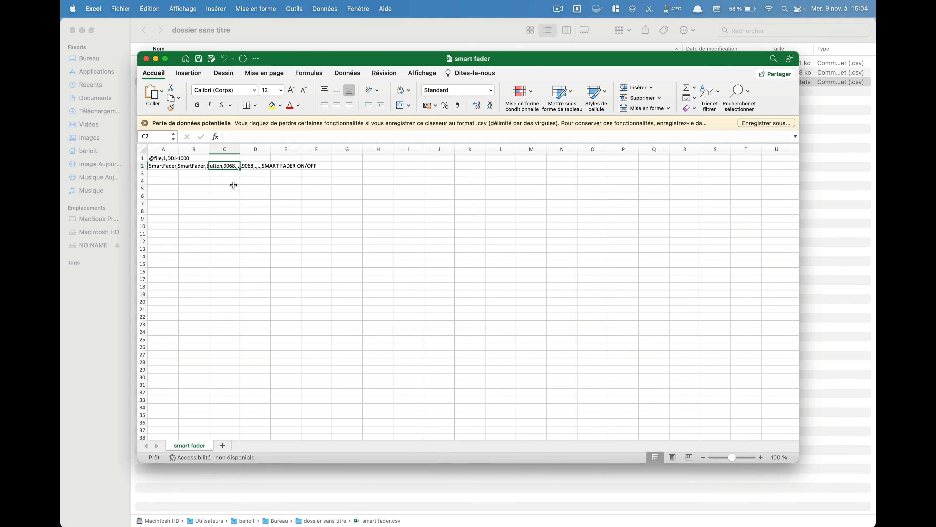
click(164, 167)
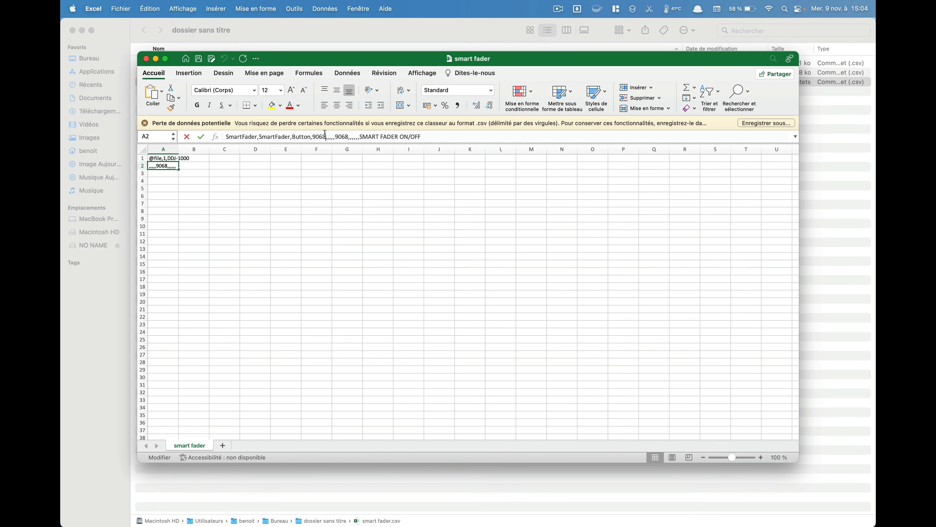
click(305, 256)
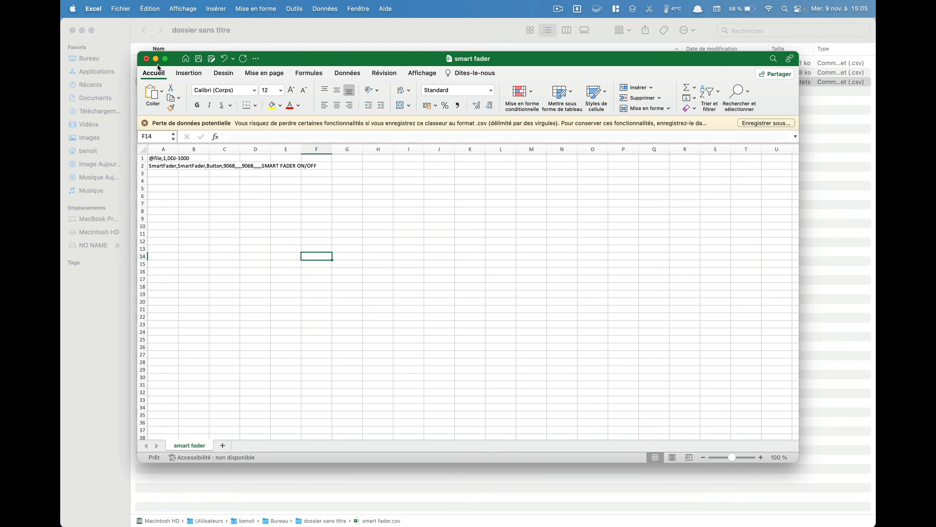
click(146, 59)
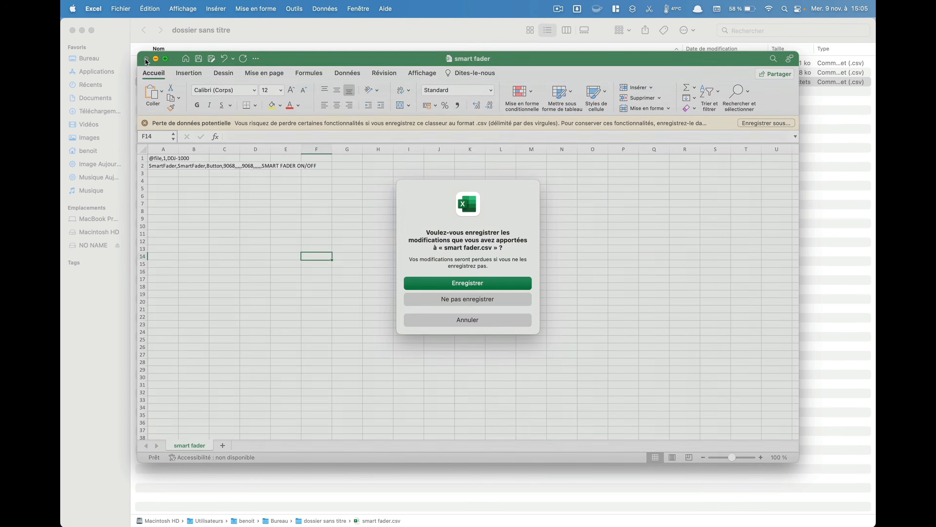
click(465, 303)
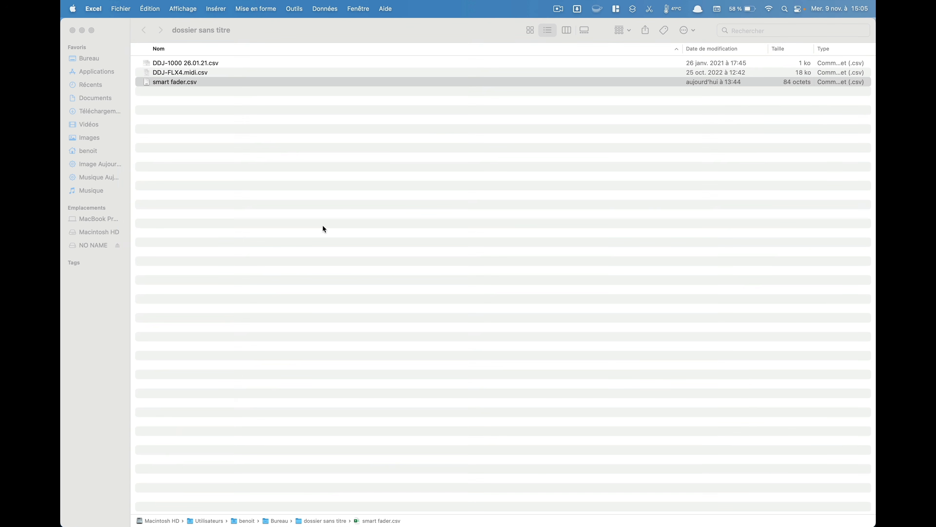
Step: Open DDJ-1000 26.01.21.csv and smart fader.csv together, and copy the SmartFader row from smart fader.csv
click(187, 58)
double_click(181, 64)
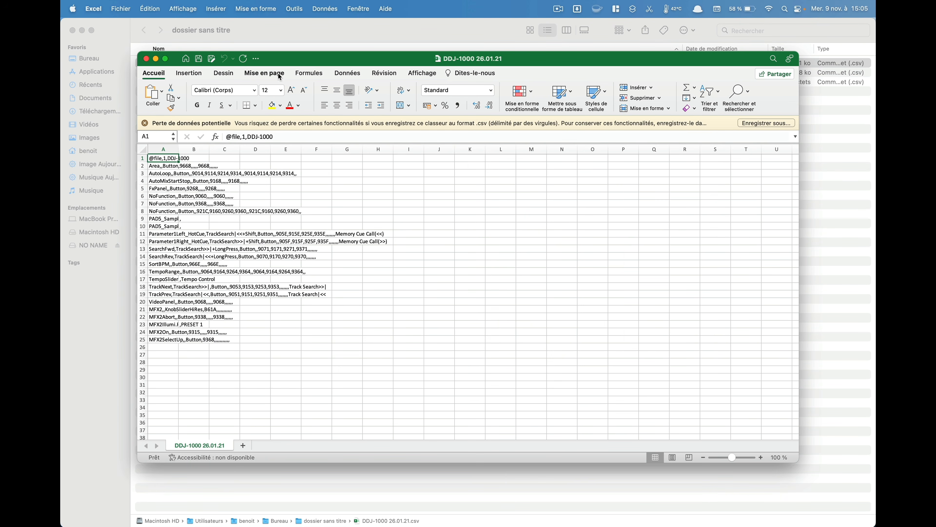
drag(291, 55, 433, 43)
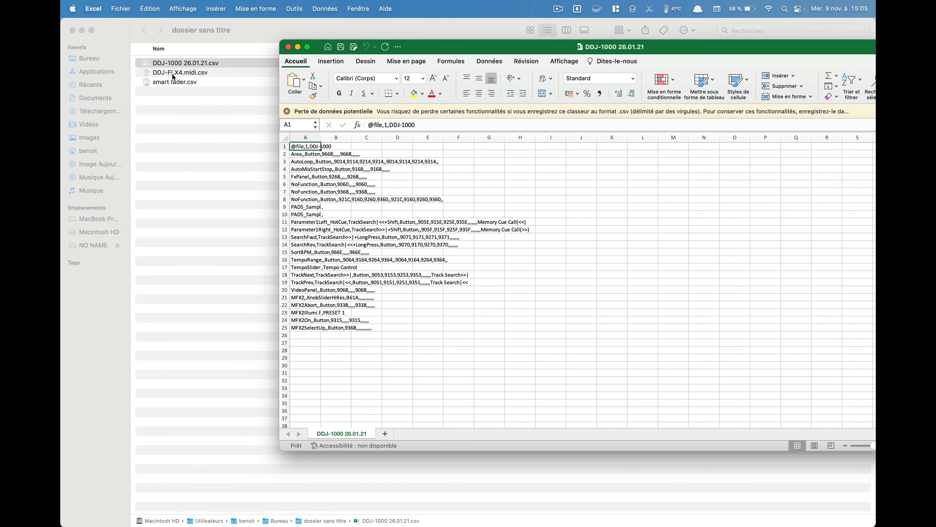
double_click(168, 82)
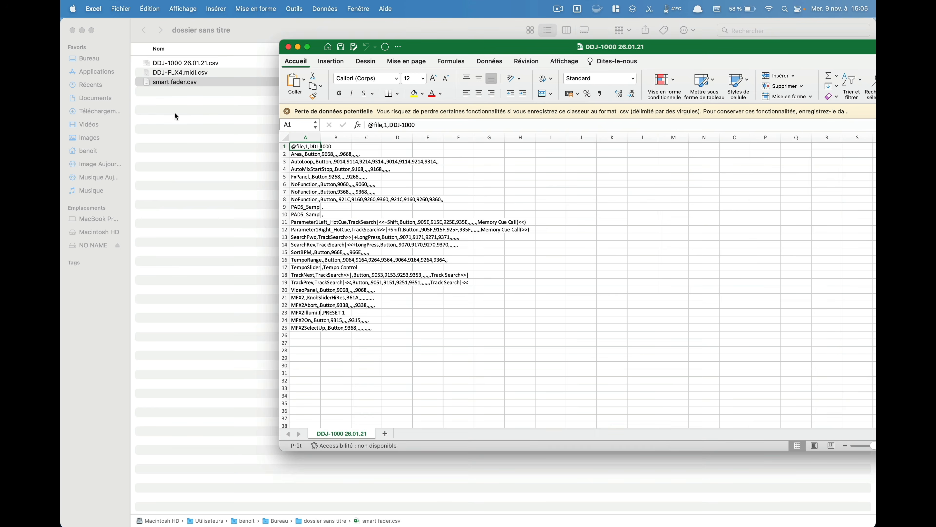
click(151, 177)
key(ctrl+c)
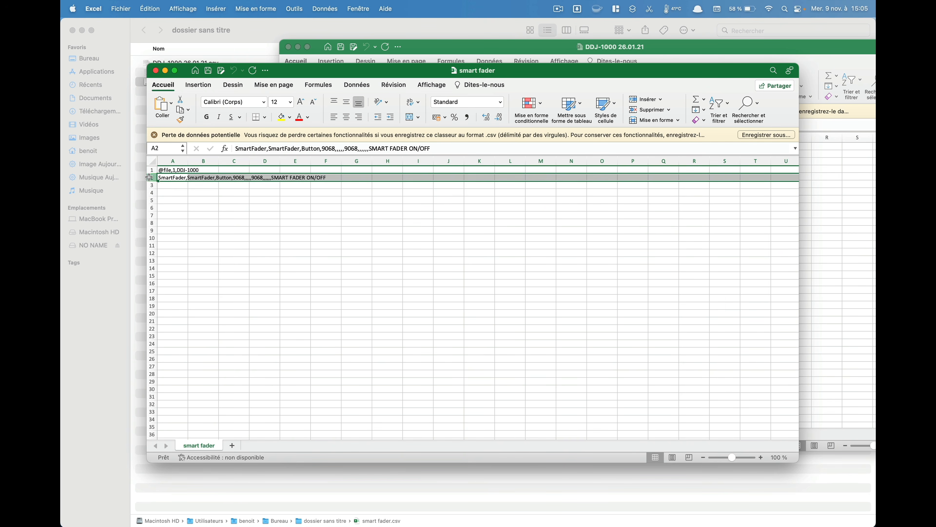
right_click(149, 177)
click(161, 194)
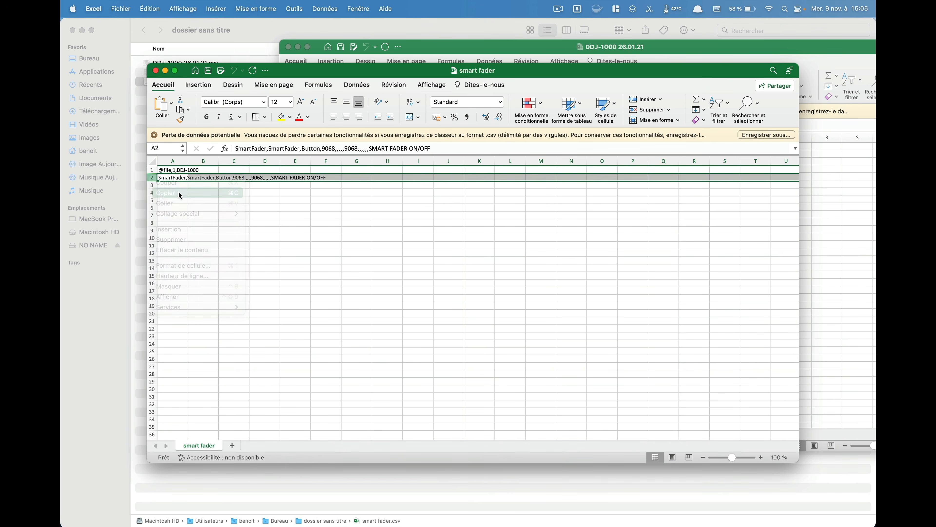
Step: Paste the copied SmartFader row into empty row 26 of DDJ-1000 26.01.21.csv
click(422, 54)
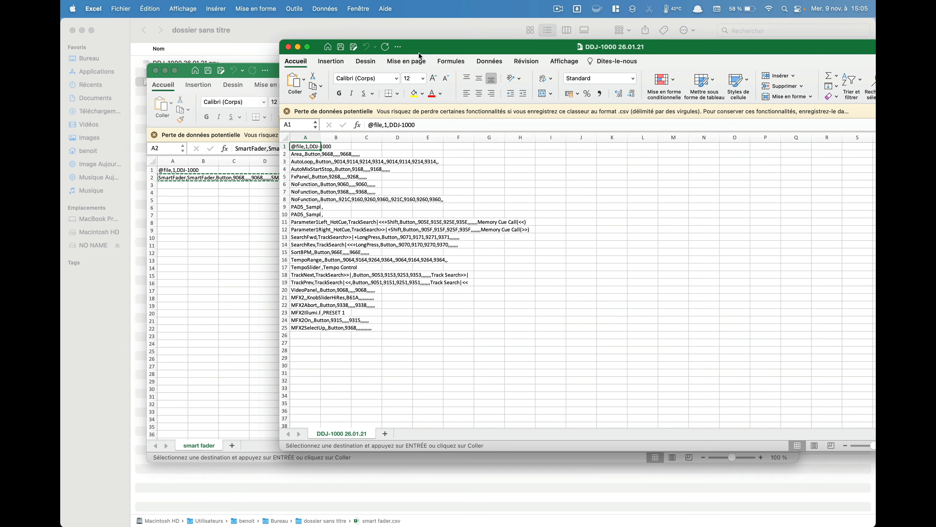
click(286, 335)
right_click(286, 334)
click(347, 369)
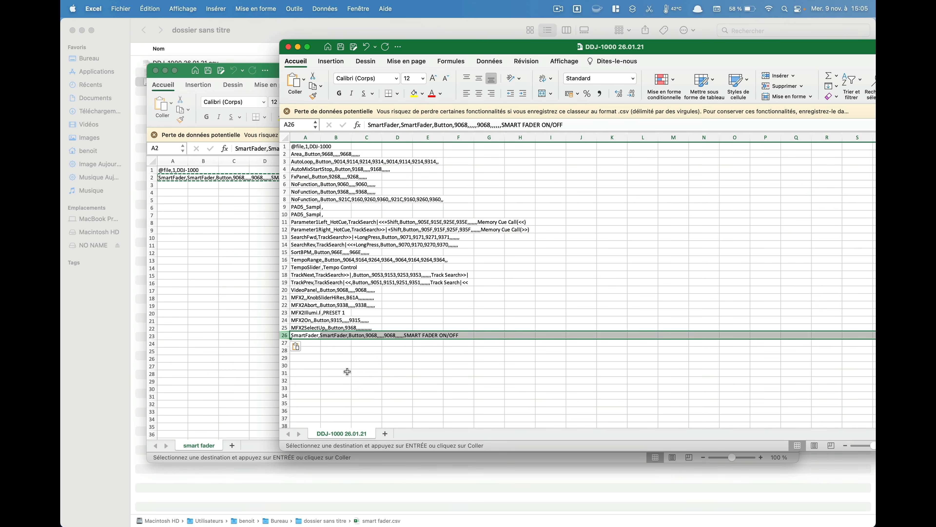
click(364, 381)
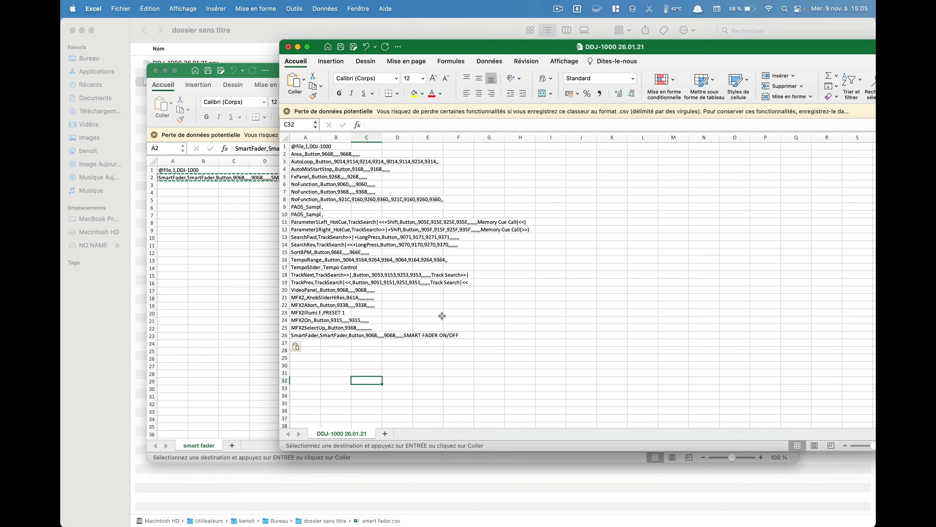
Step: Close DDJ-1000 26.01.21.csv without saving the pasted row, and close smart fader.csv
click(289, 47)
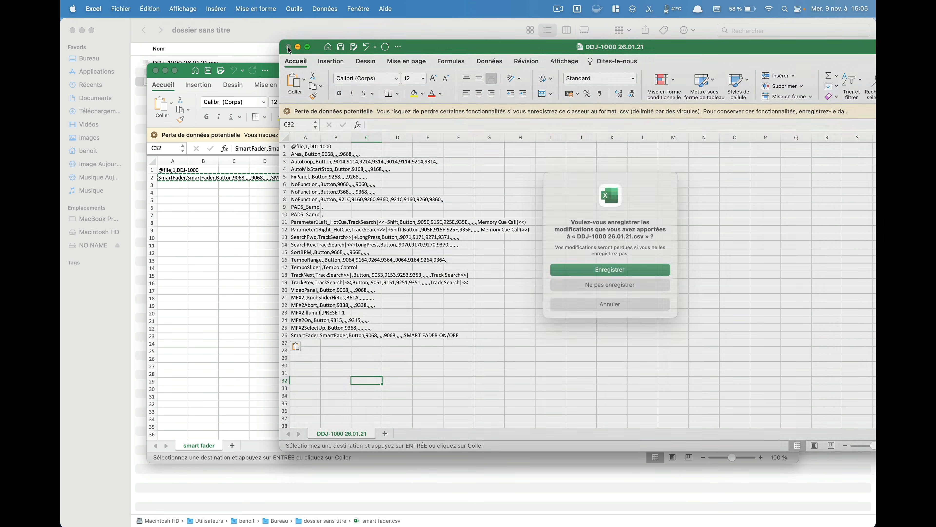
click(593, 289)
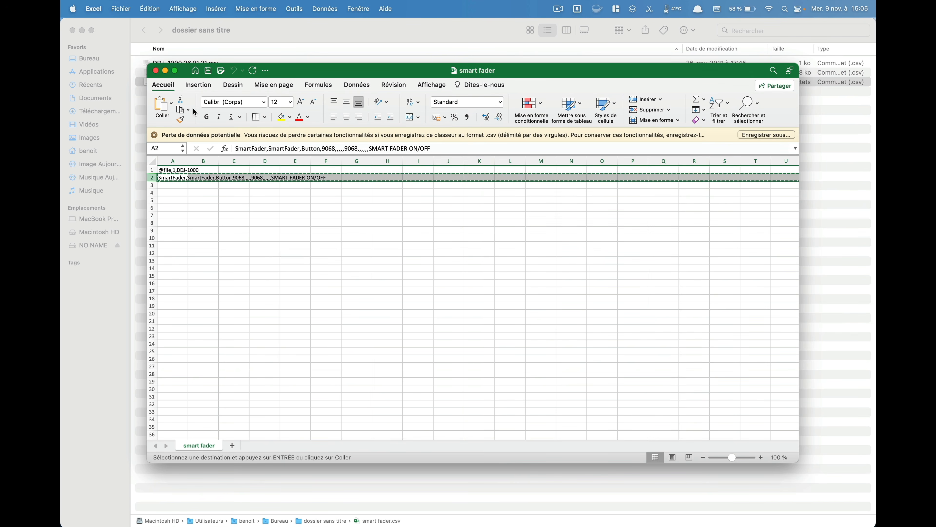
click(446, 263)
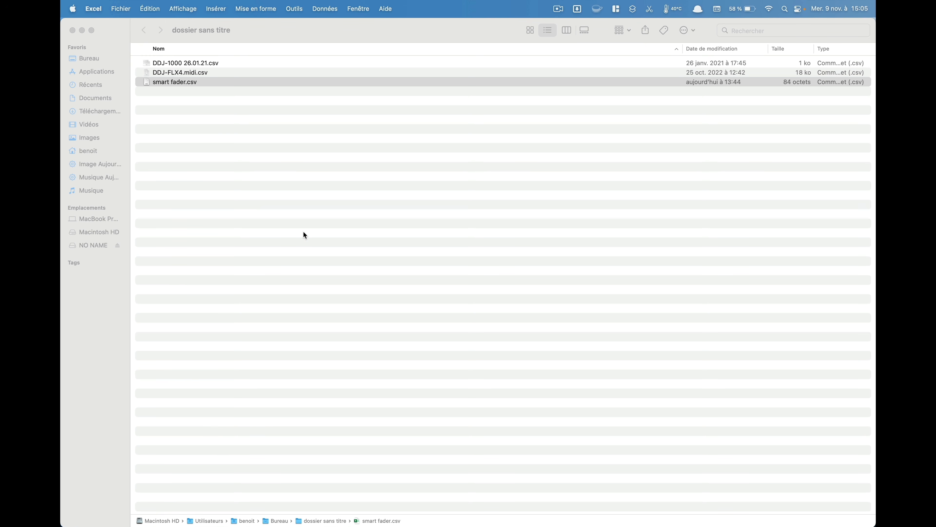
Step: Switch to rekordbox, import smart fader.csv from the dossier sans titre folder into the DDJ-400 MIDI settings without saving the current mapping, and close the settings
key(ctrl+Right)
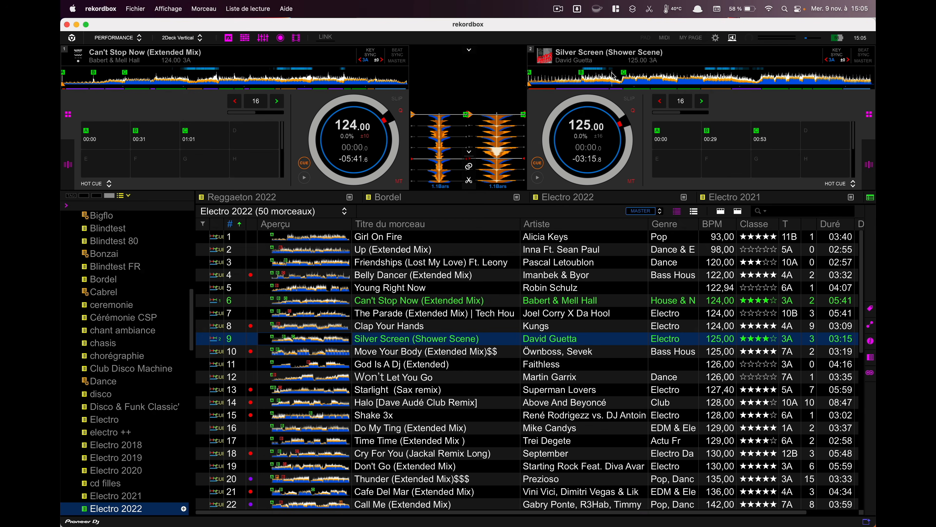
click(664, 38)
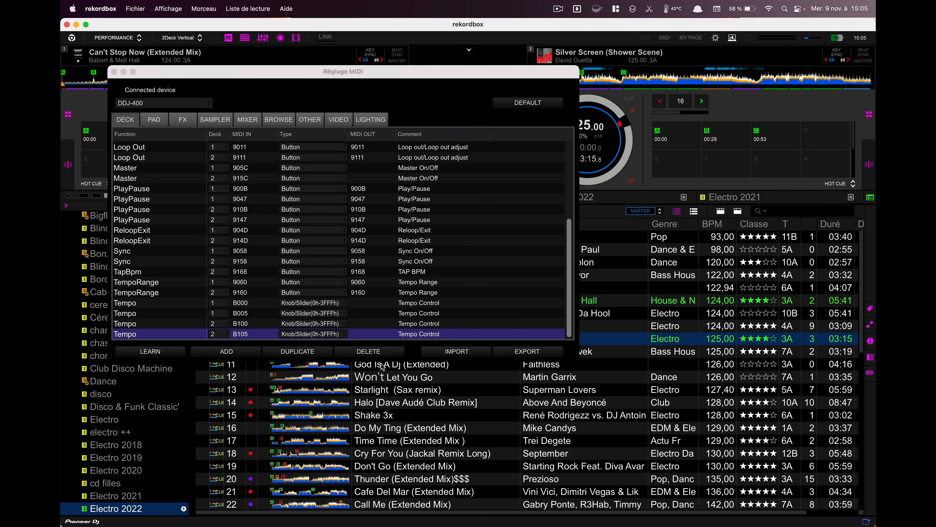
click(460, 354)
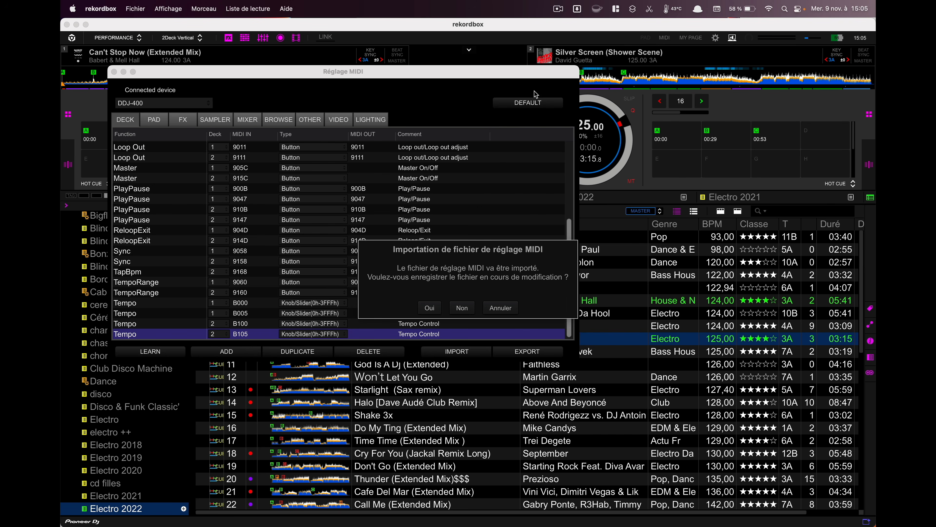
click(462, 309)
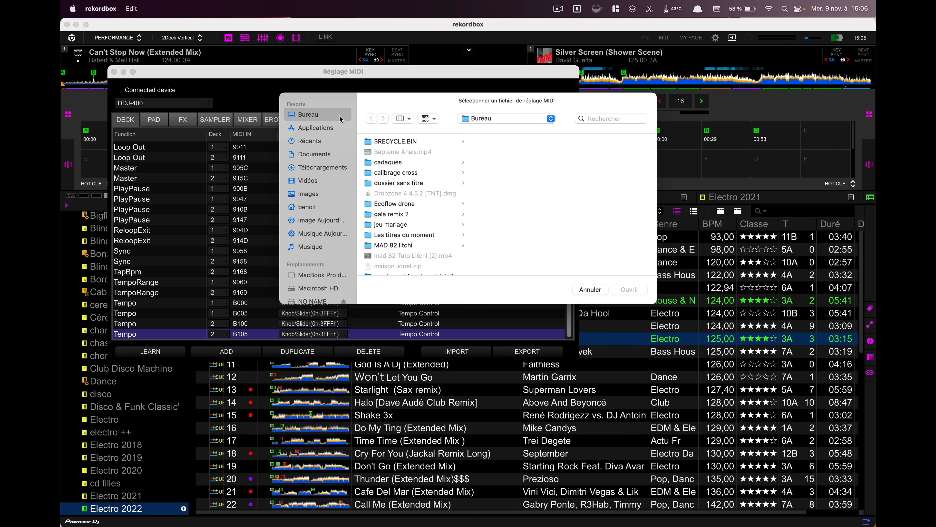
scroll(395, 215, down, 3)
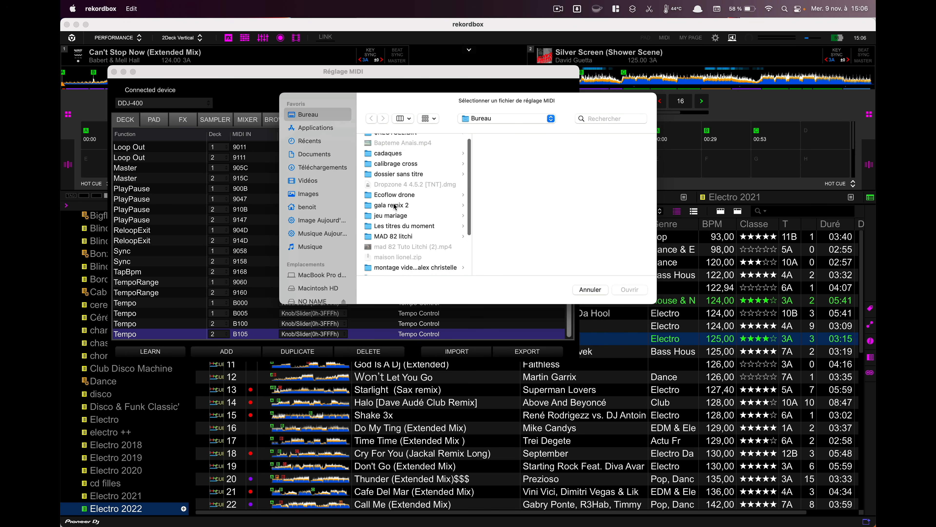
click(395, 157)
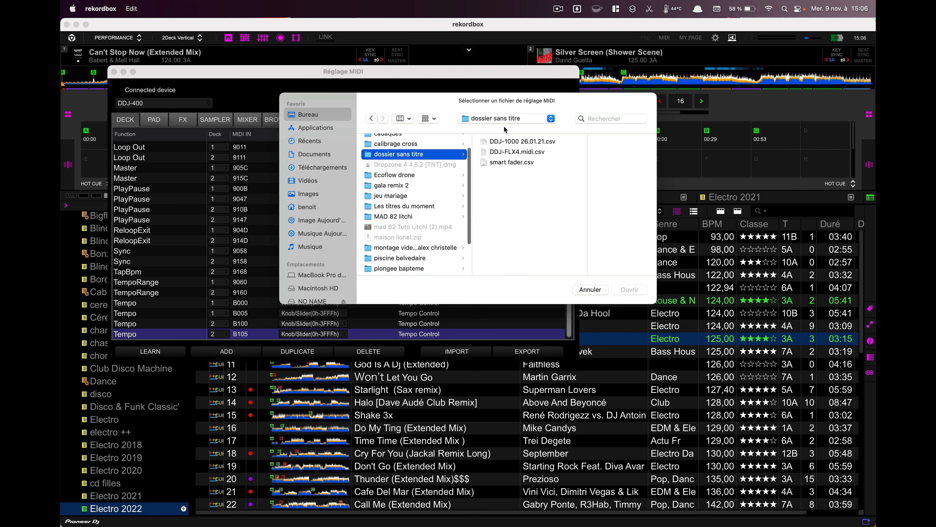
click(508, 163)
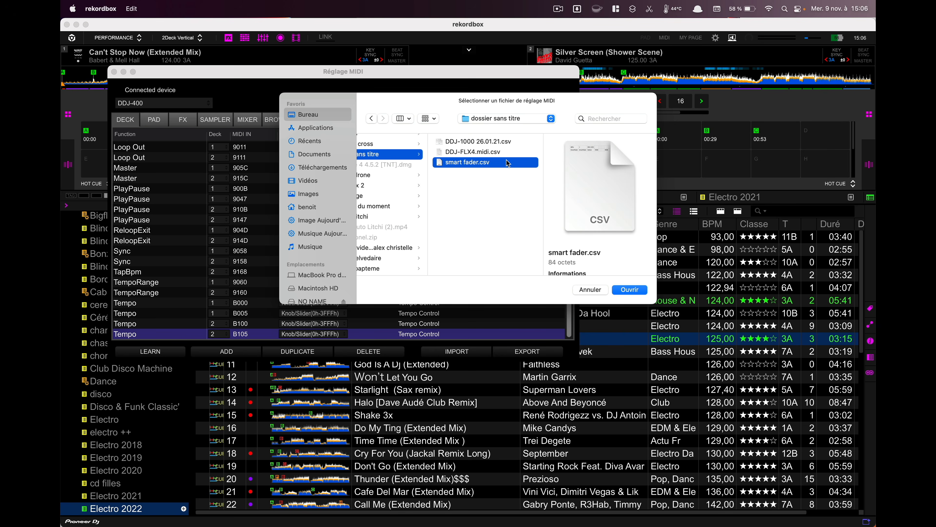
click(631, 290)
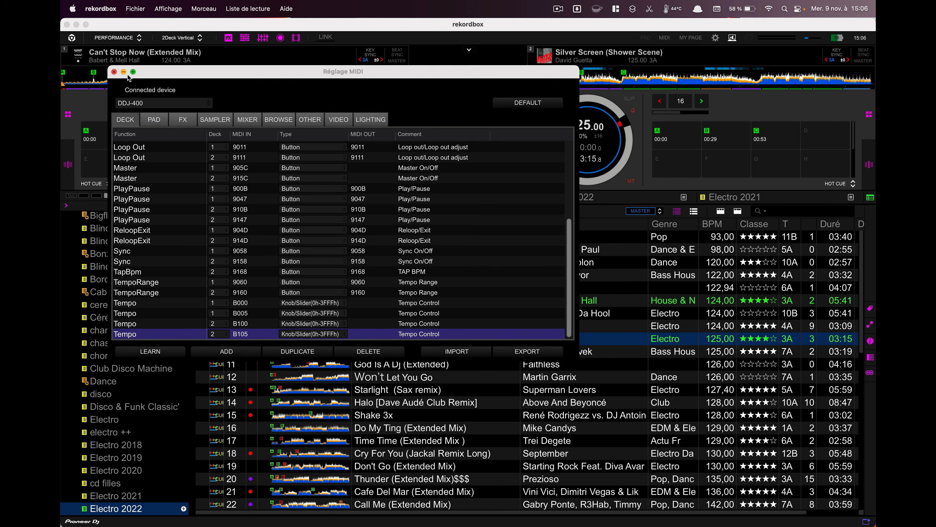
click(115, 72)
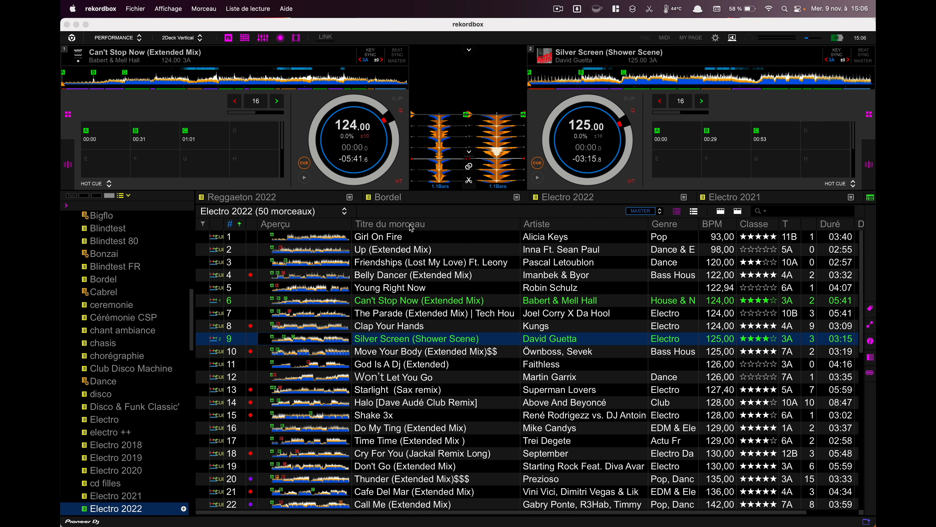
Step: Play Can't Stop Now on deck 1 and Silver Screen on deck 2, with the mixer section and its crossfader displayed
mouse_move(372, 151)
mouse_move(596, 148)
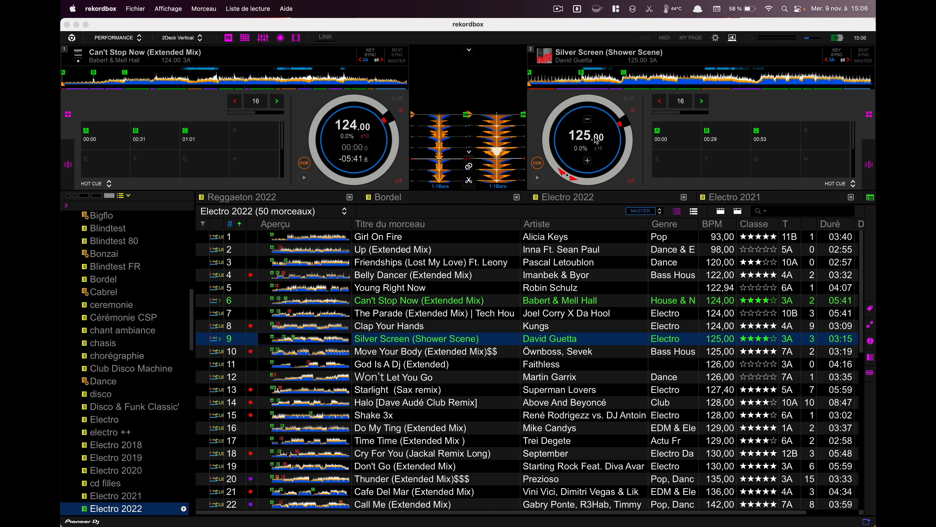
click(304, 178)
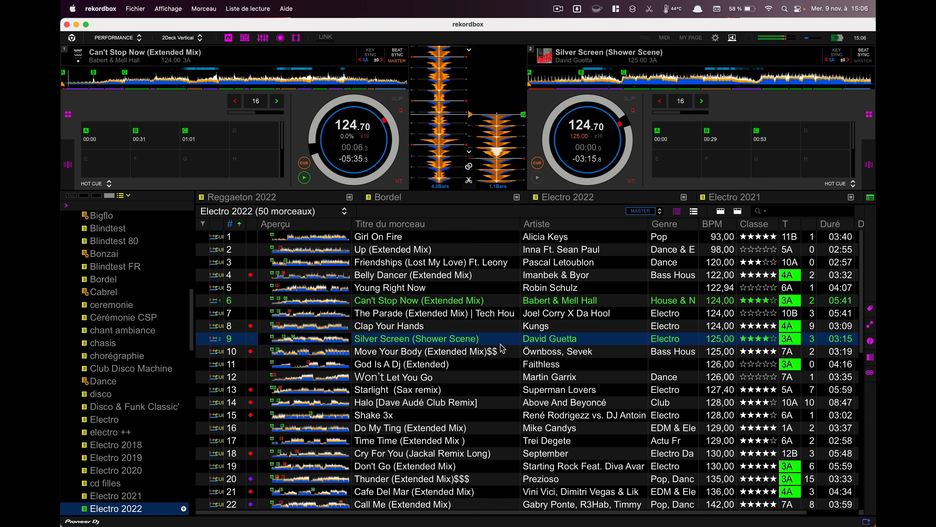
mouse_move(379, 152)
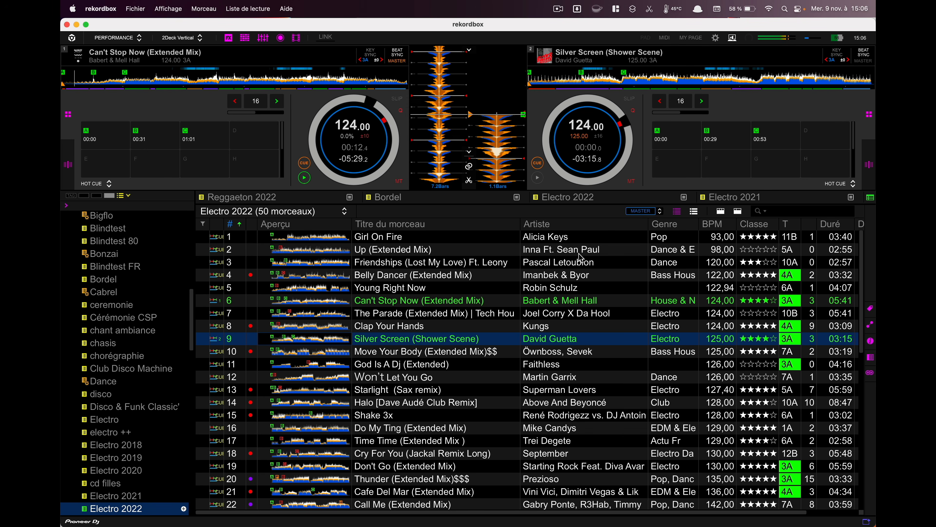
click(262, 38)
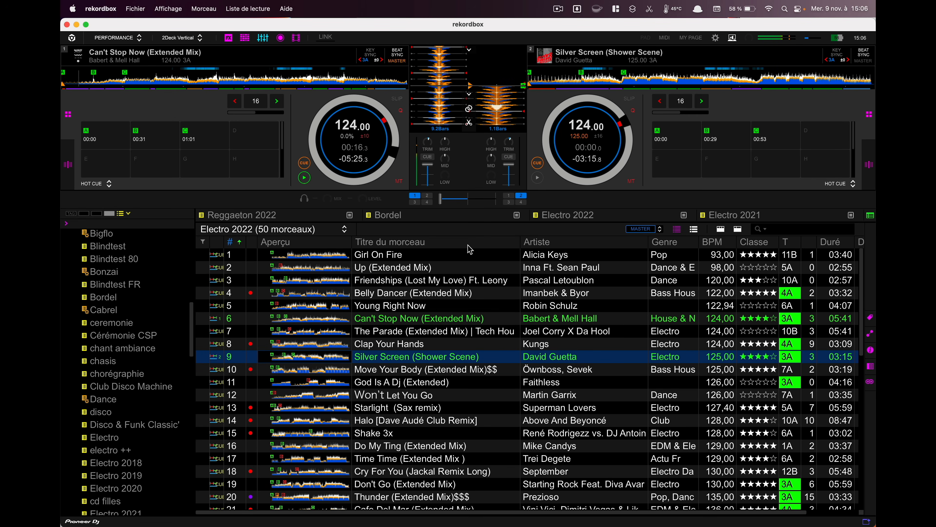
key(m)
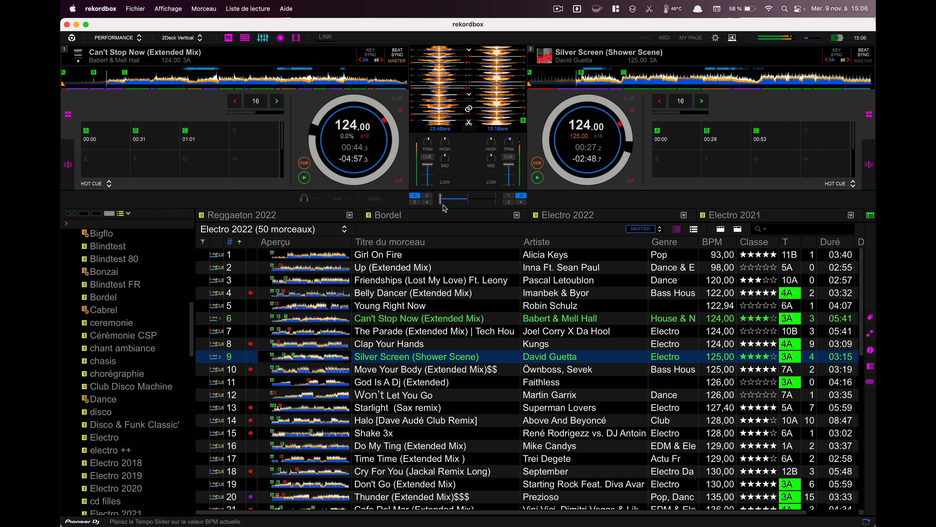
mouse_move(470, 204)
mouse_down()
mouse_move(497, 204)
mouse_move(416, 209)
mouse_move(455, 214)
mouse_up()
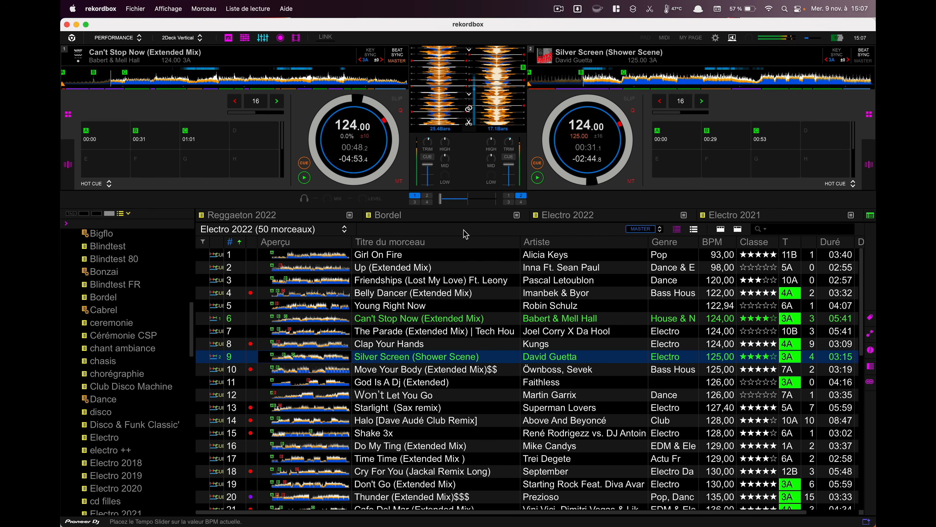